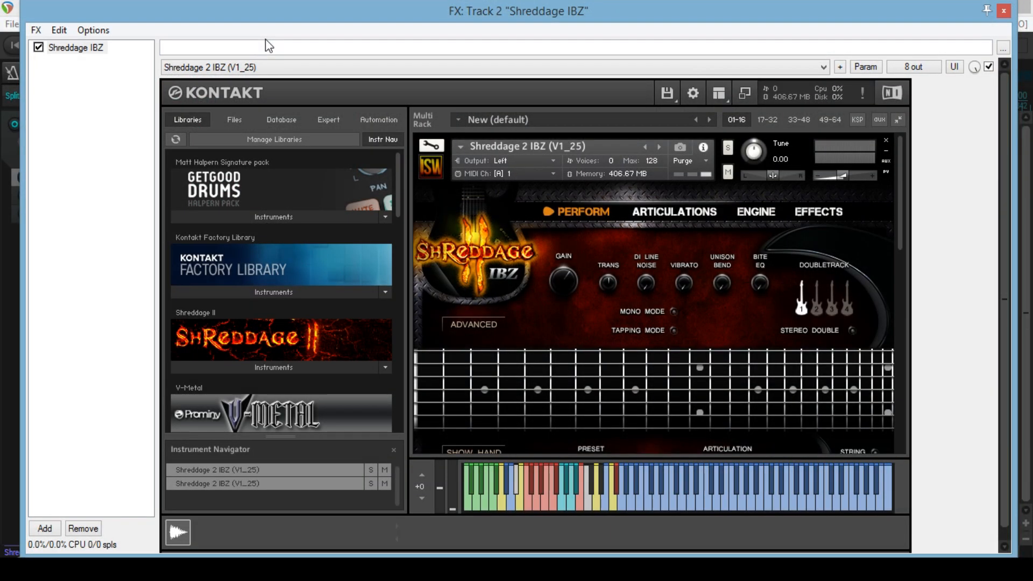
- Enable Split MIDI Channels in the ENGINE page of both Shreddage IBZ instances
click(752, 212)
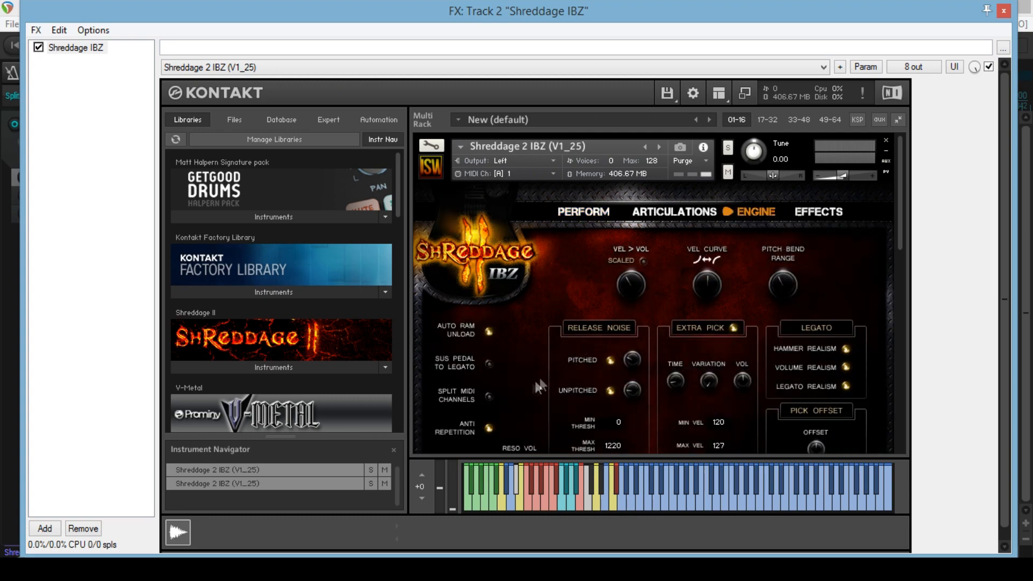
click(487, 396)
drag(900, 201, 901, 362)
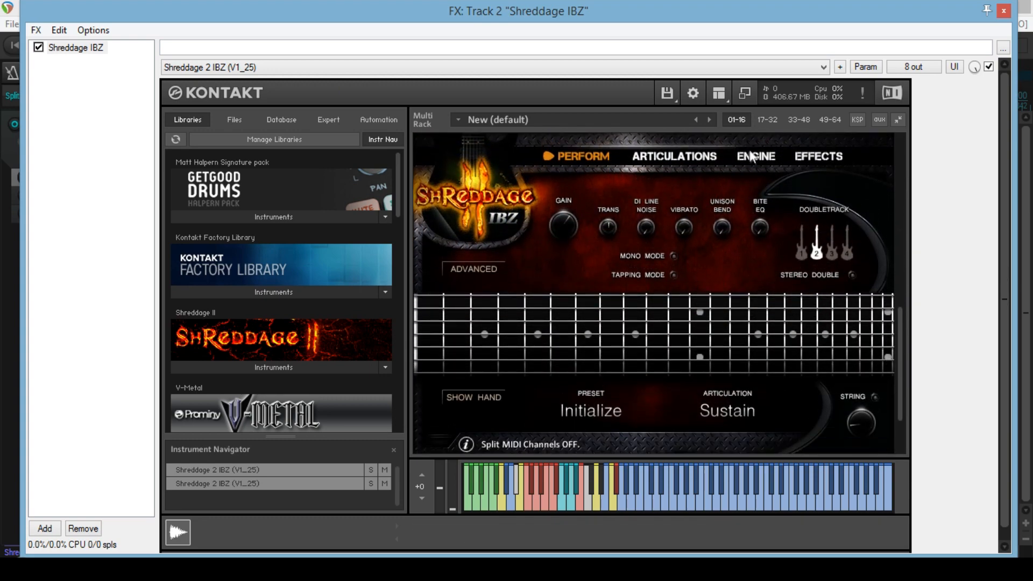
click(753, 156)
click(487, 342)
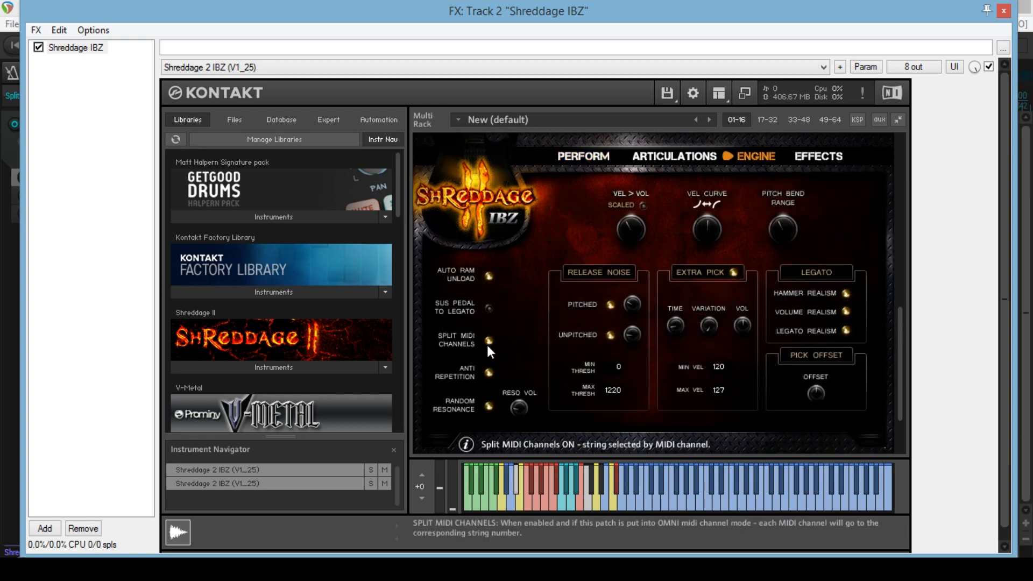
drag(900, 347, 899, 271)
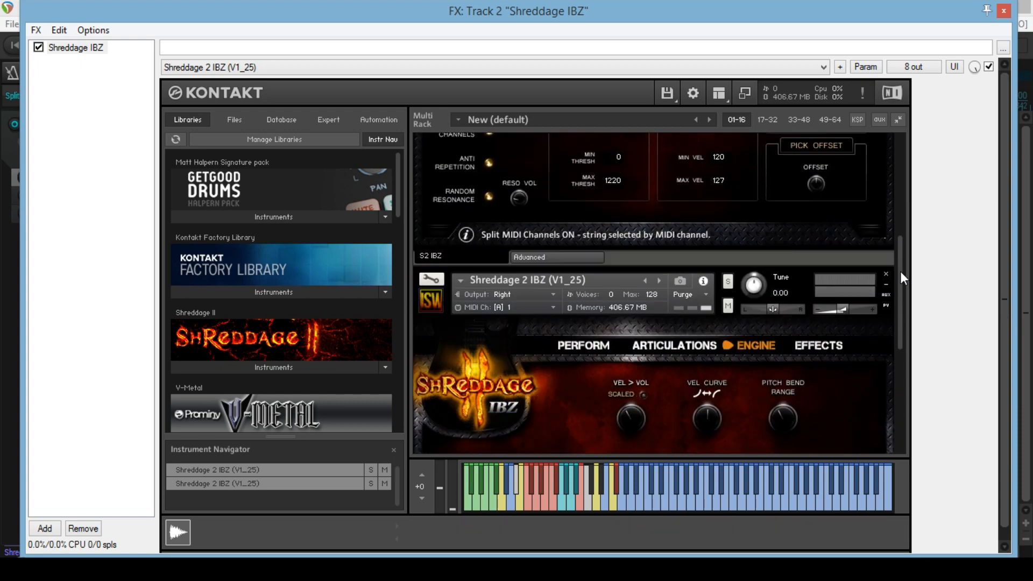
- Set the MIDI channel of both Shreddage IBZ instances to omni
click(553, 308)
click(530, 318)
drag(900, 274, 899, 202)
click(552, 173)
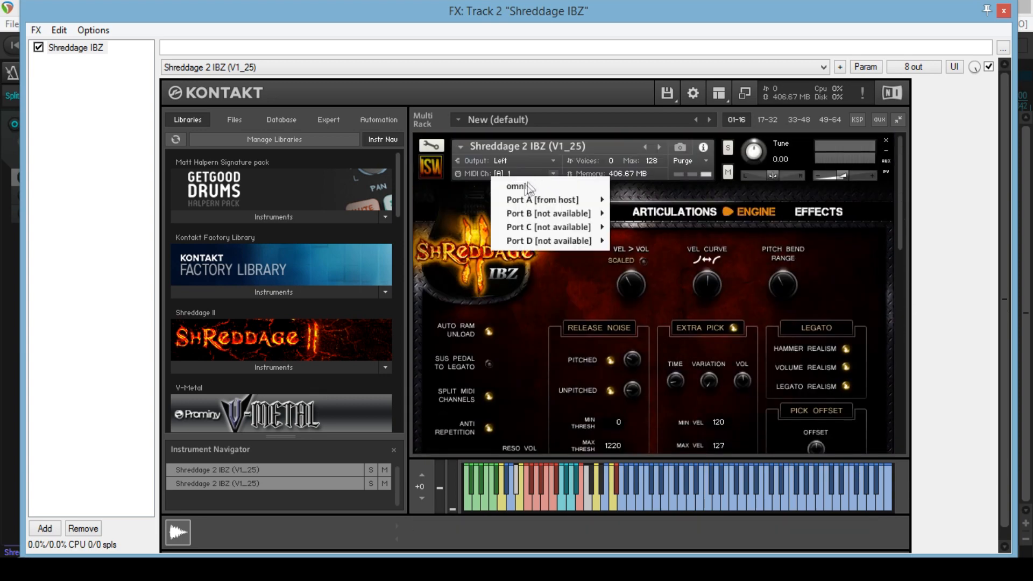
click(525, 194)
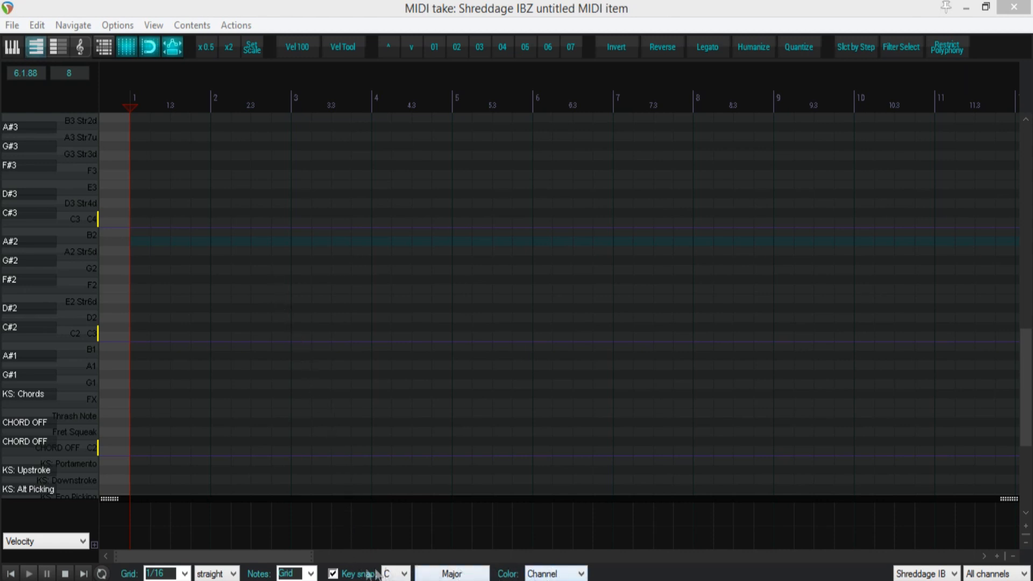
- Change the key-snap root, double the selected sixteenth notes to eighths and audition them
click(395, 574)
click(394, 557)
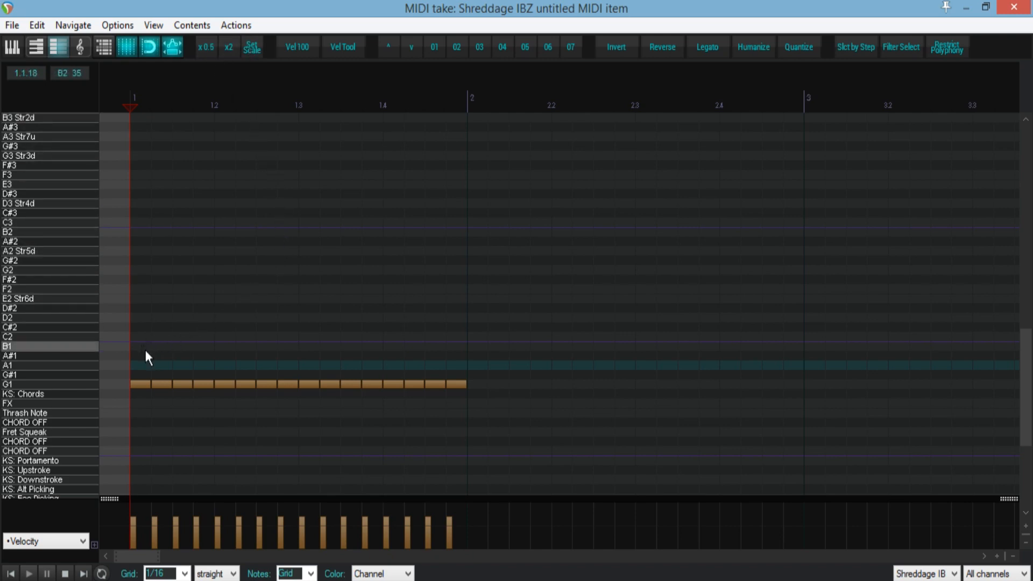
drag(147, 357, 464, 428)
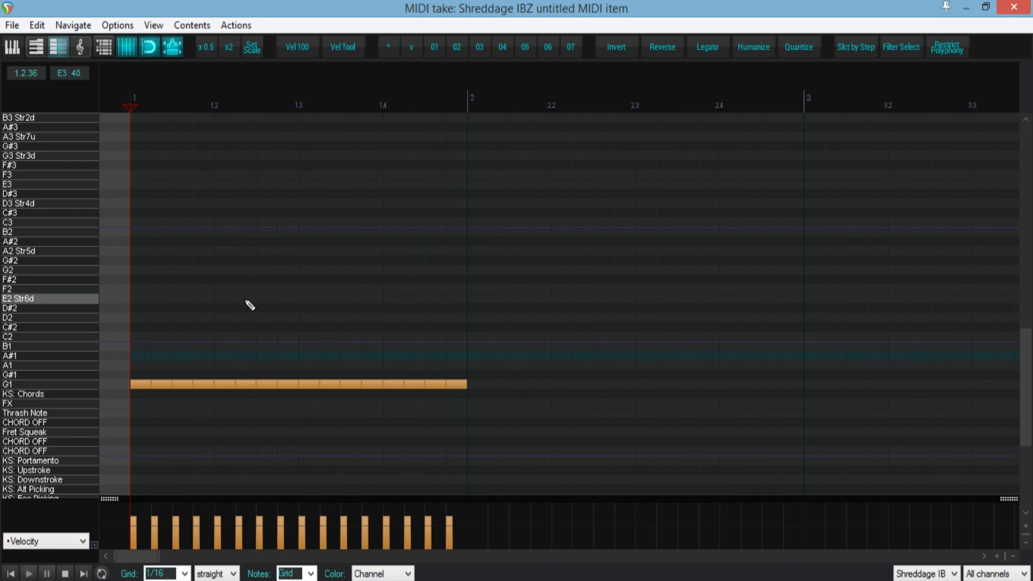
click(230, 47)
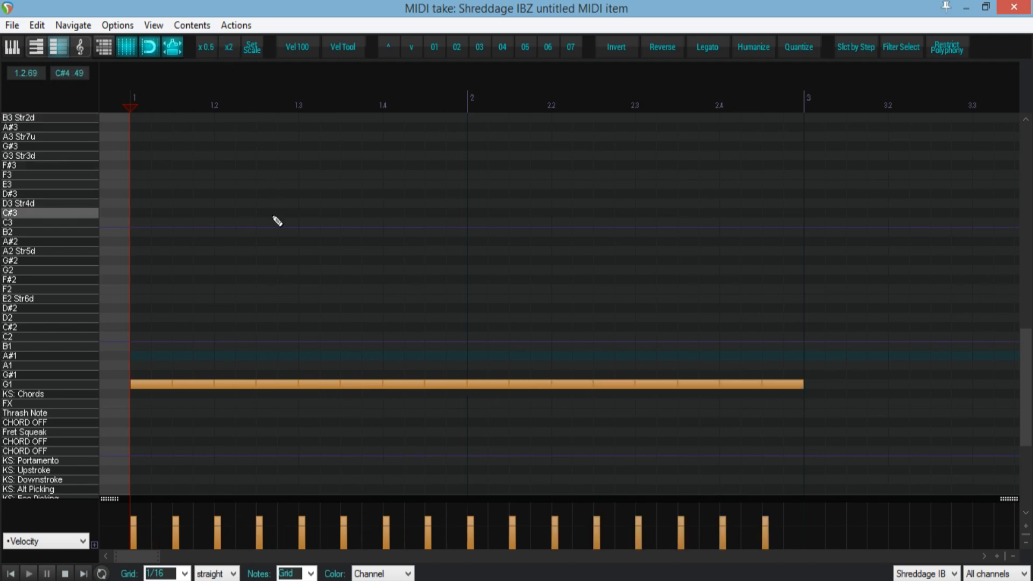
key(space)
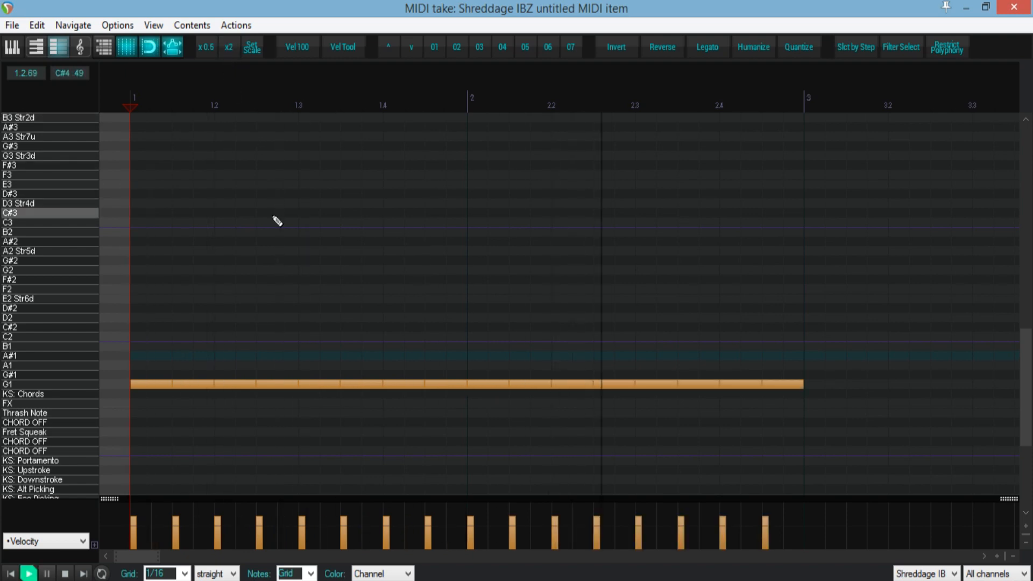
key(space)
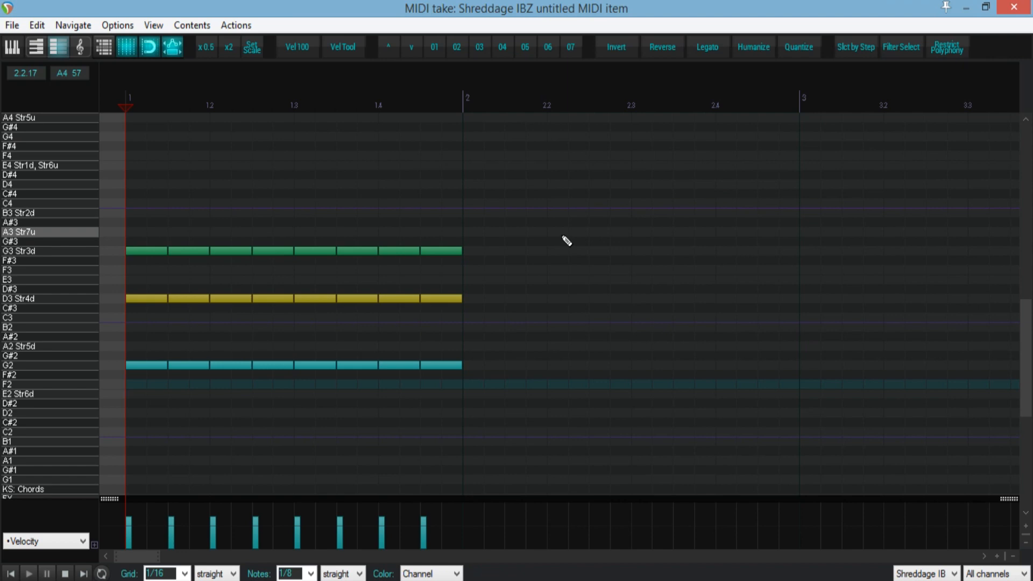
- Use Select by Step to keep only the notes on steps 2 and 4 of the chord pattern selected
drag(563, 236, 113, 440)
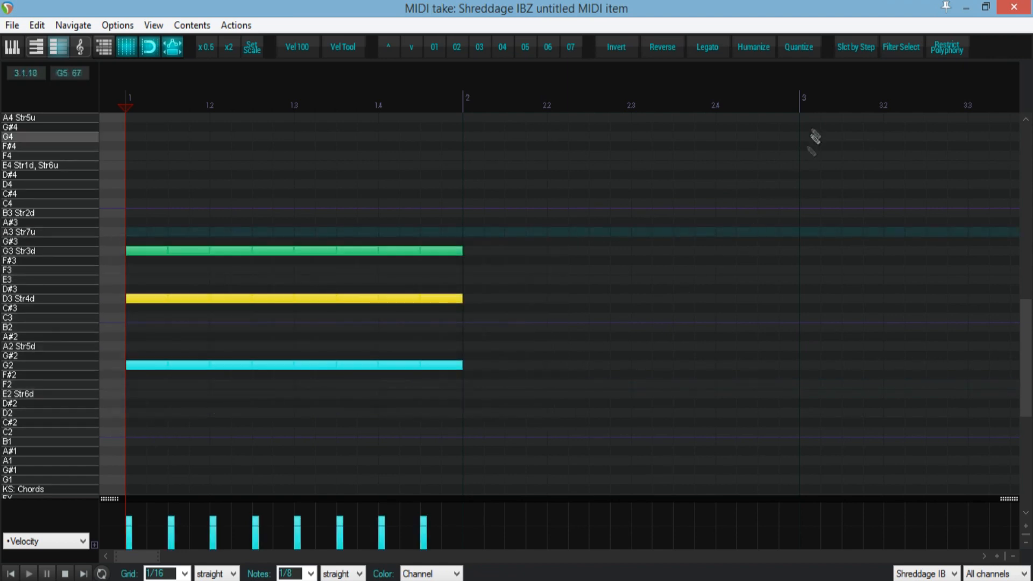
click(855, 46)
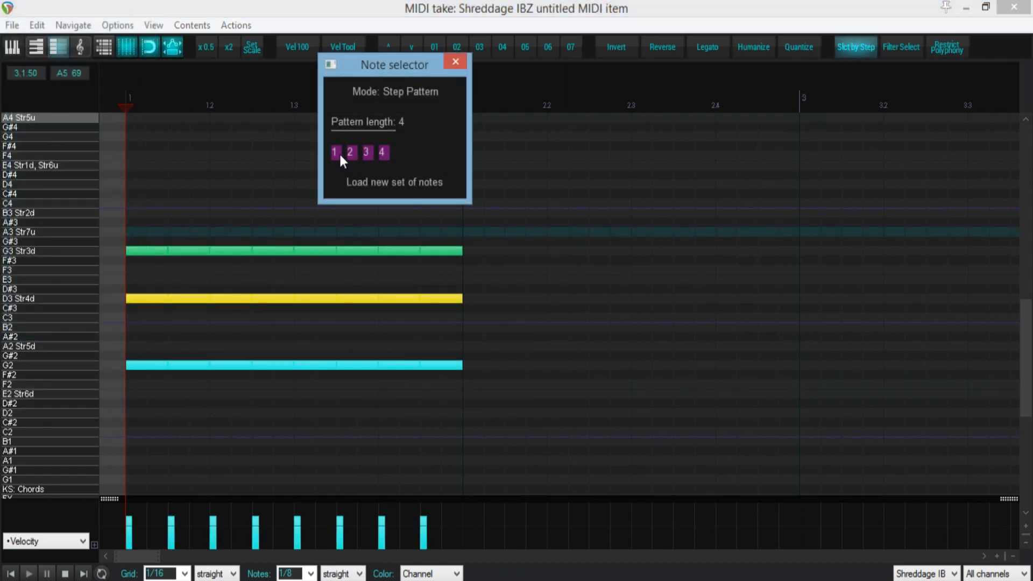
click(334, 152)
click(350, 152)
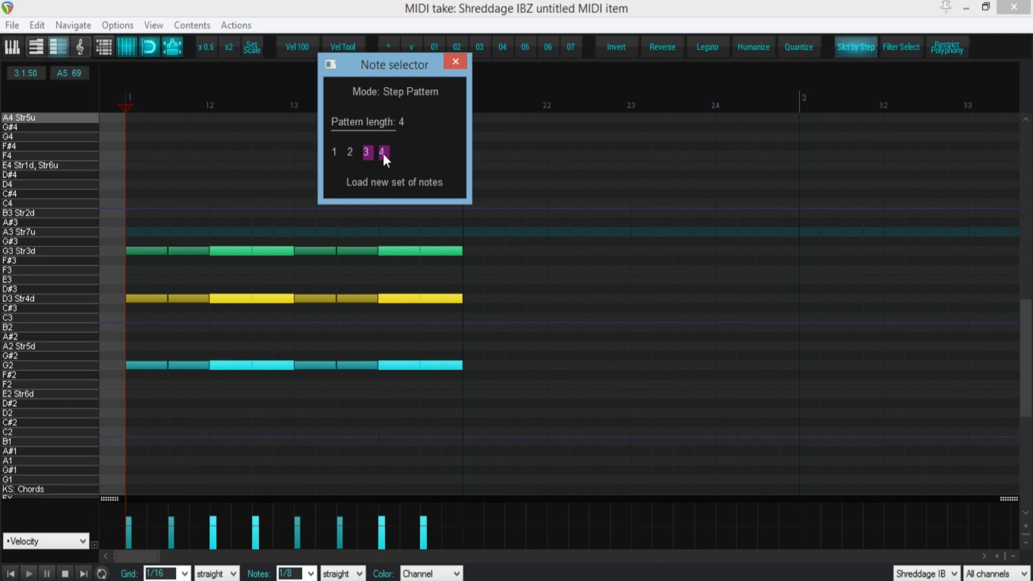
click(384, 154)
click(367, 152)
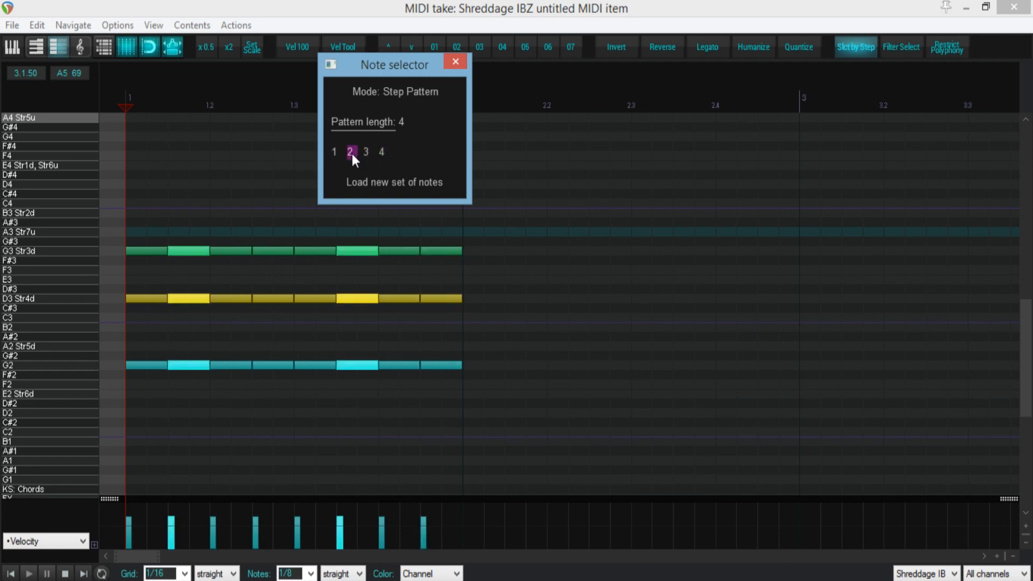
click(384, 153)
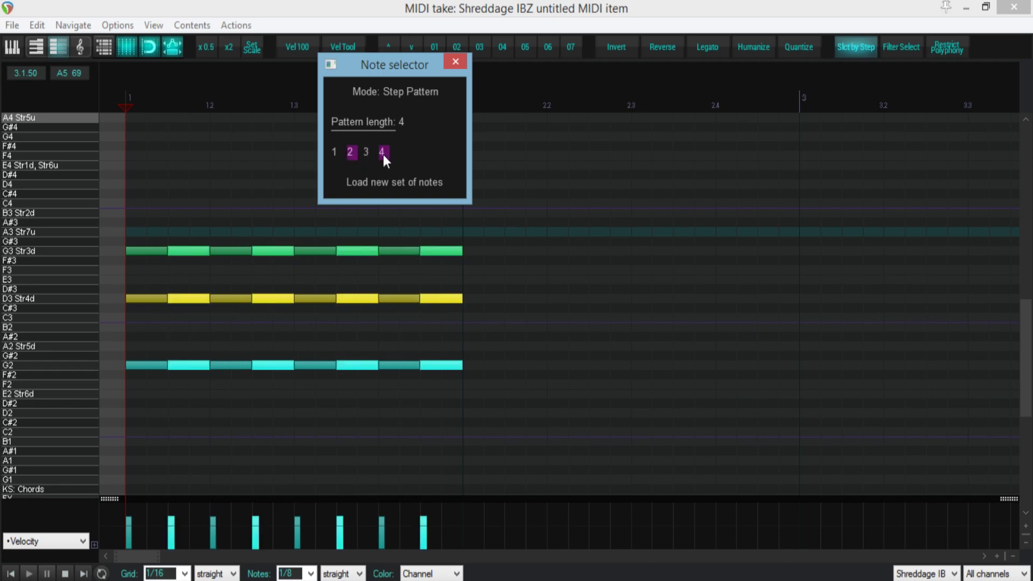
click(458, 62)
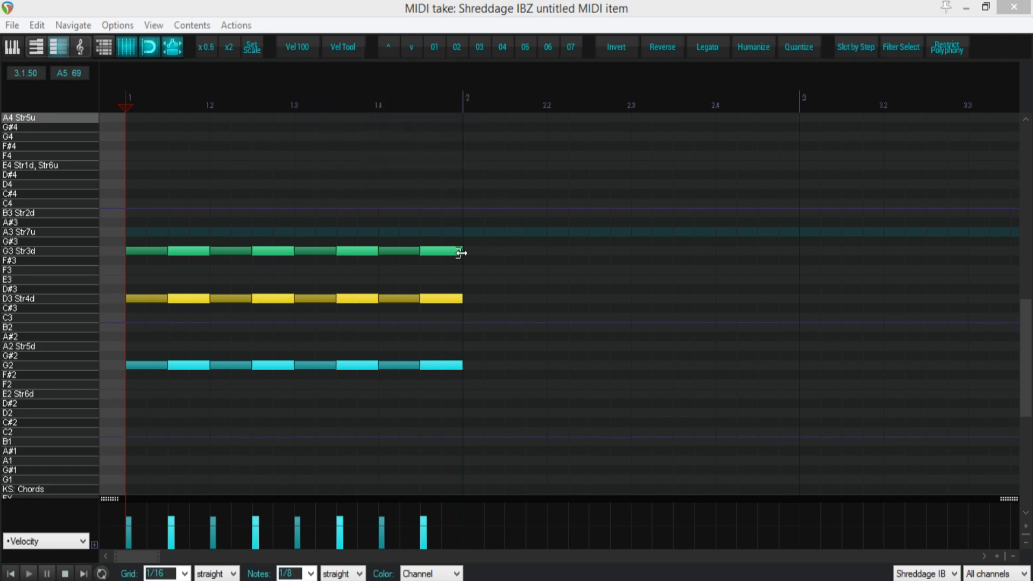
- Drag the velocity of those off-beat notes well below the on-beat chords
mouse_move(462, 251)
mouse_down()
mouse_move(436, 255)
mouse_move(463, 252)
mouse_up()
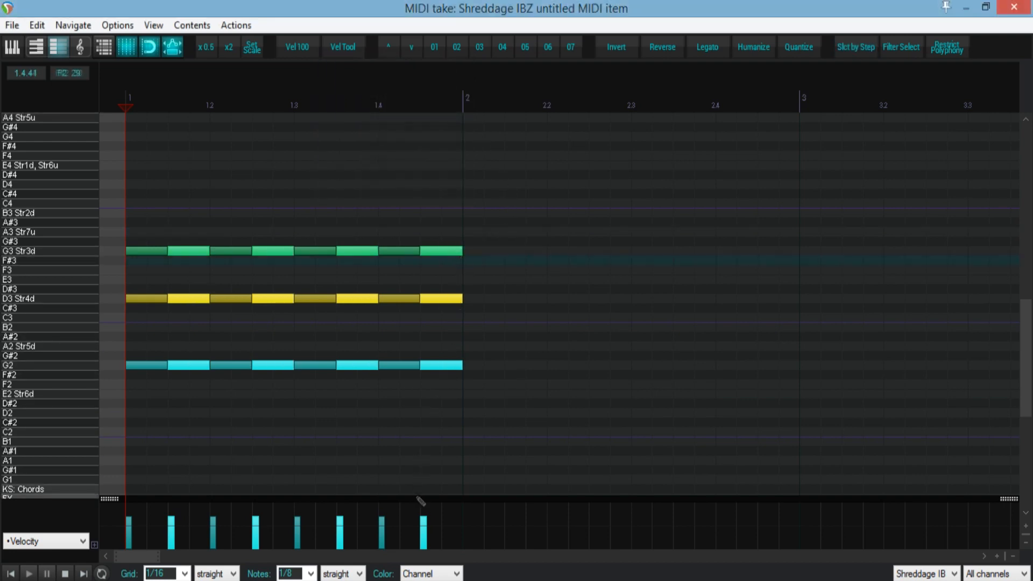
drag(423, 533, 422, 555)
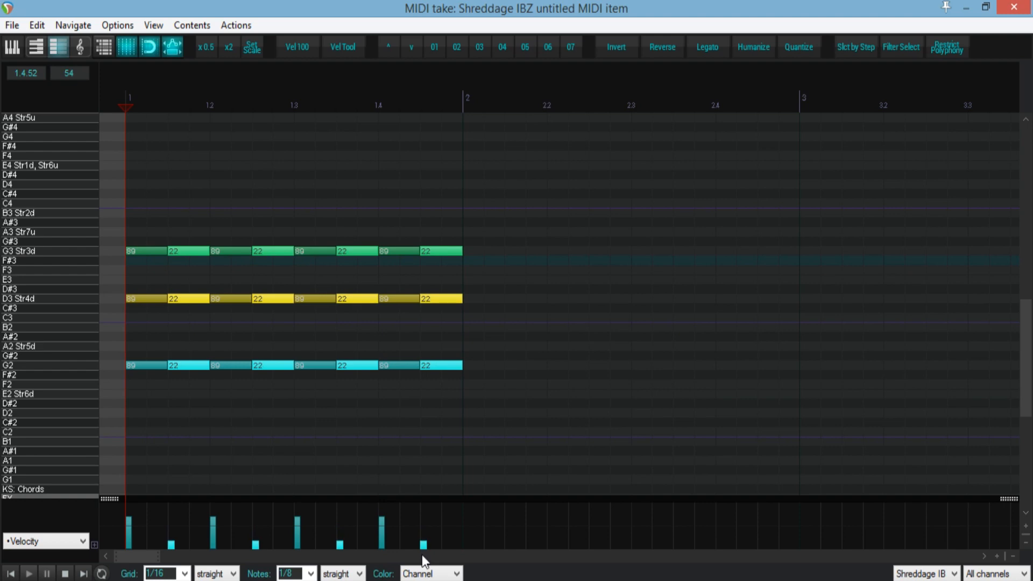
click(570, 276)
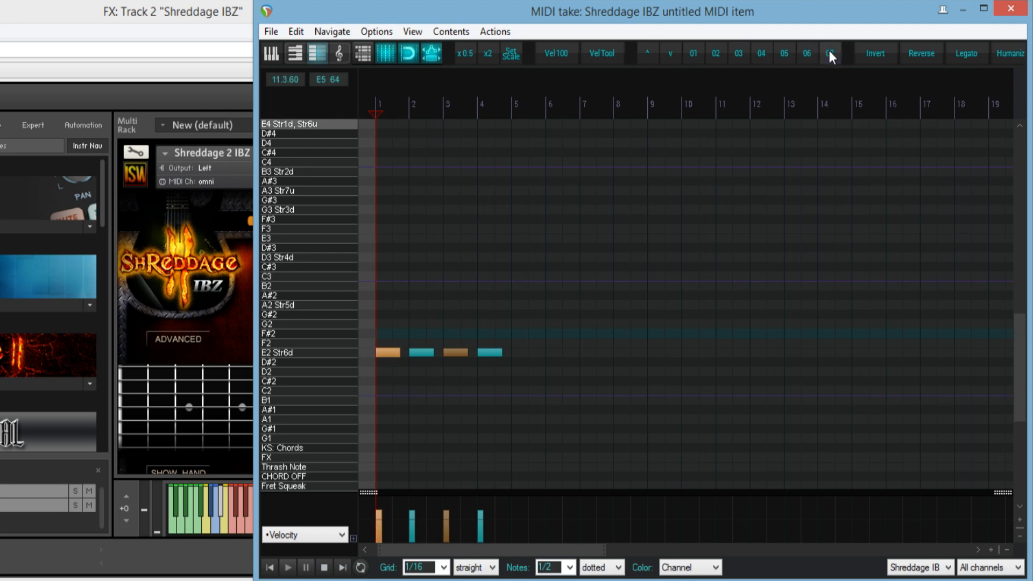
- Marquee-select the four alternating-channel notes on the E2 string row
drag(389, 332, 519, 380)
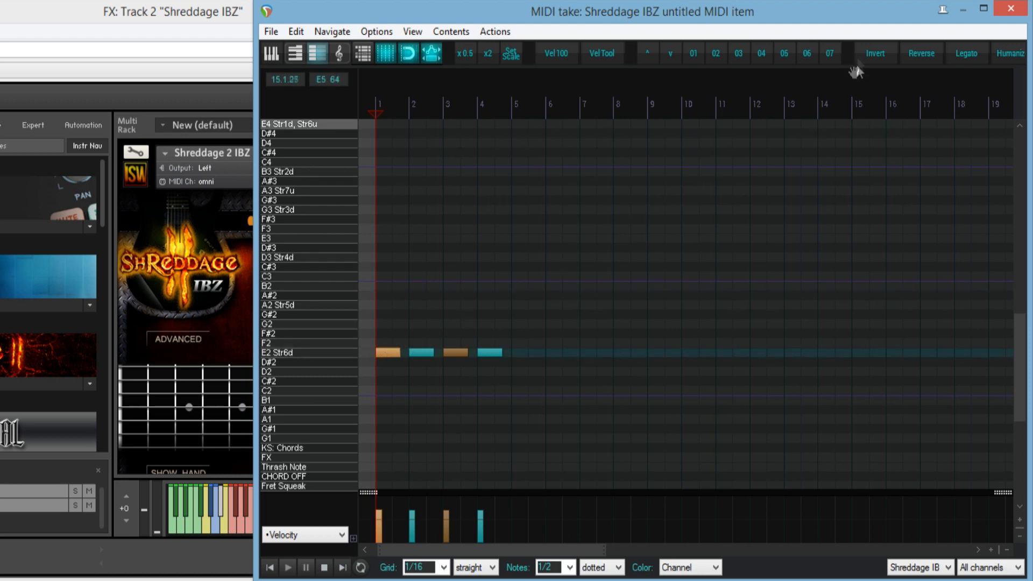
- Move the first E2 note to another string channel and audition it in playback
click(807, 55)
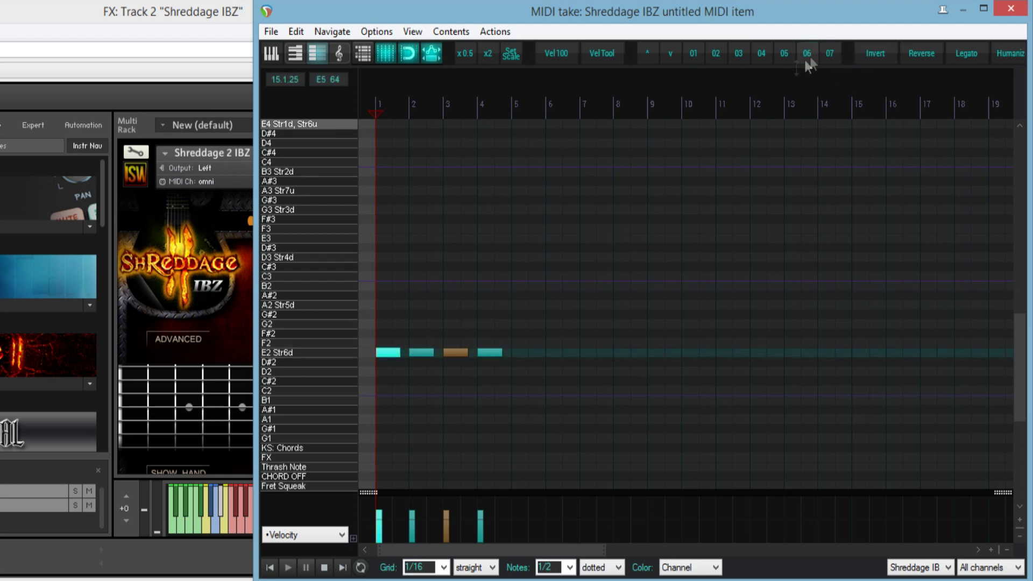
click(381, 354)
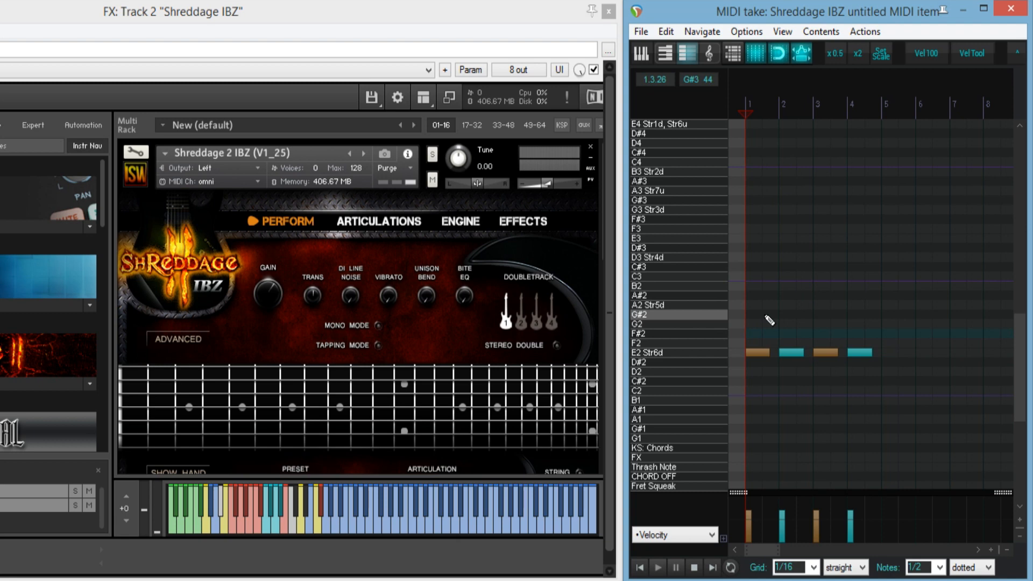
key(space)
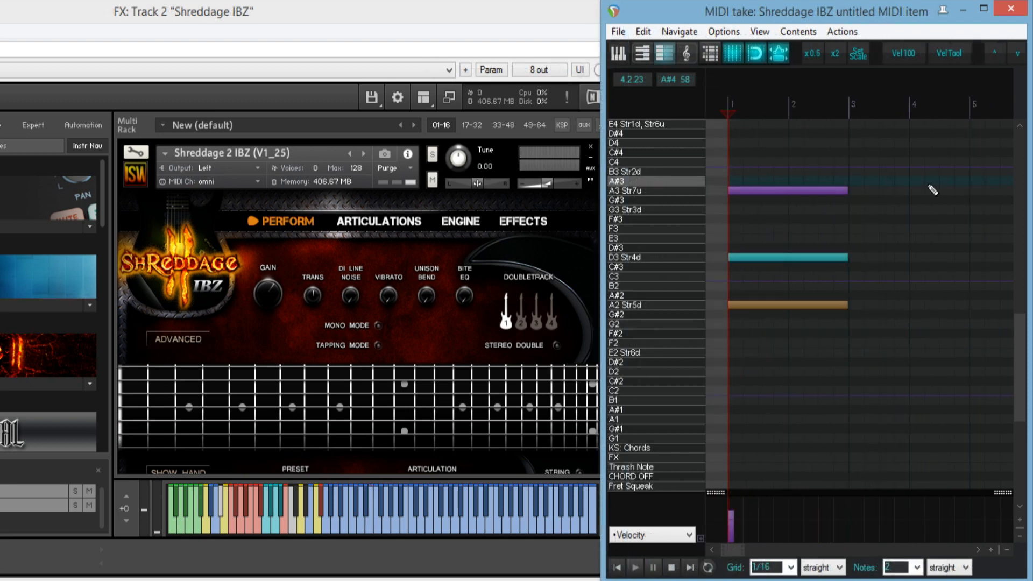
- Select the A2–D3–A3 chord and play it back through Shreddage
drag(866, 162, 793, 345)
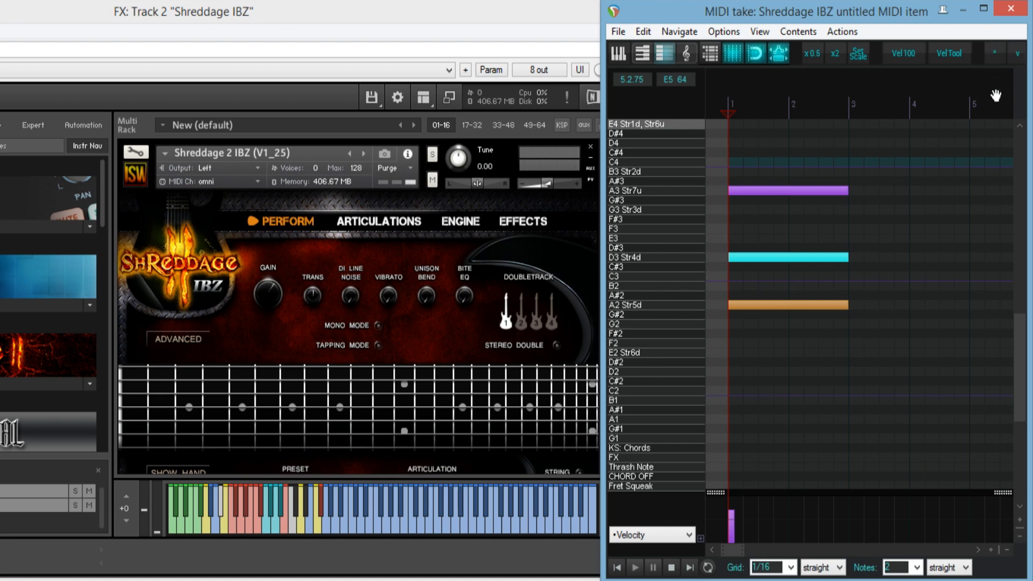
key(space)
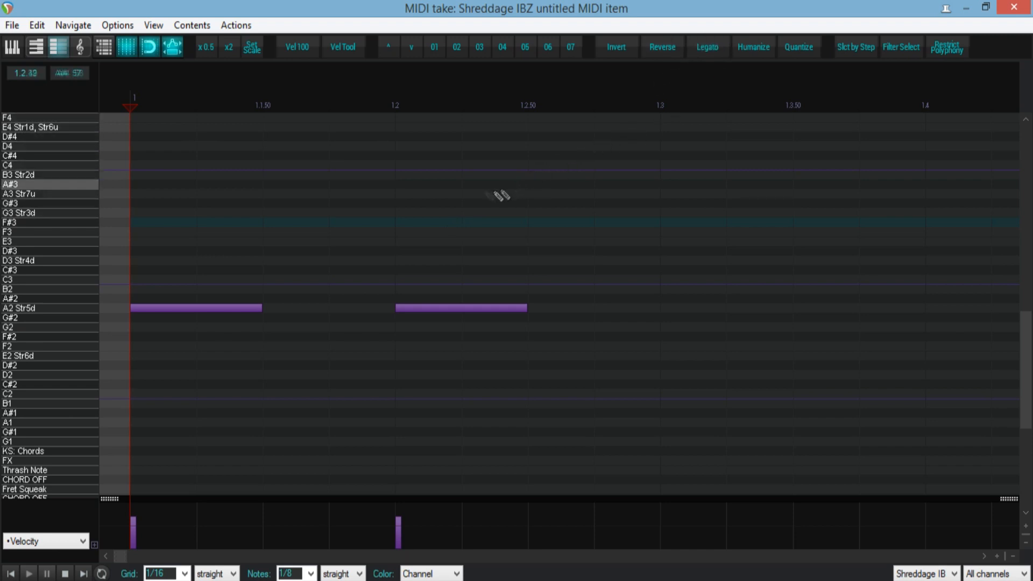
- Join the A2 notes and the yellow D3 notes end to end with Legato
mouse_move(195, 252)
mouse_down()
mouse_move(444, 333)
mouse_move(508, 319)
mouse_up()
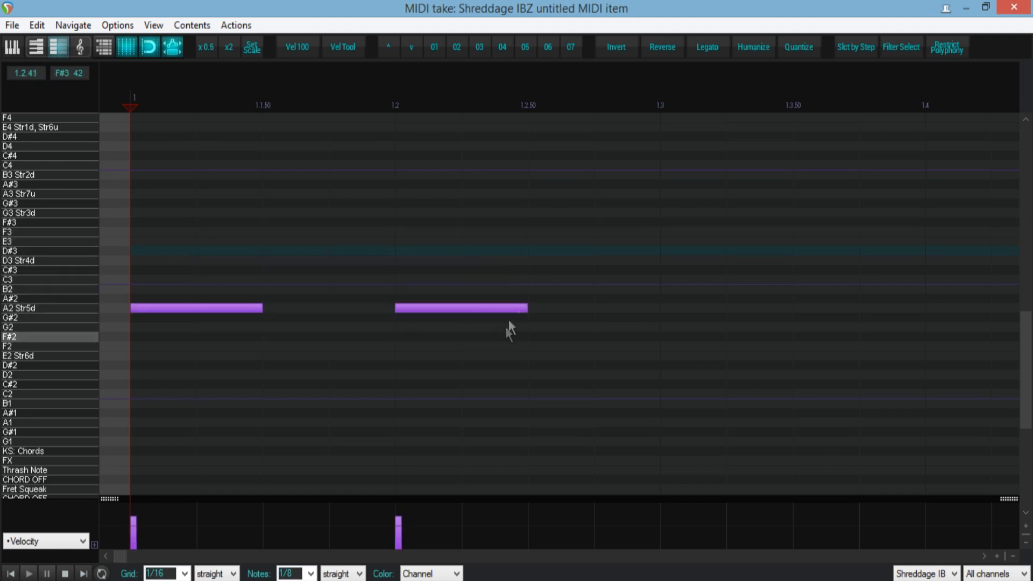
click(707, 47)
click(638, 244)
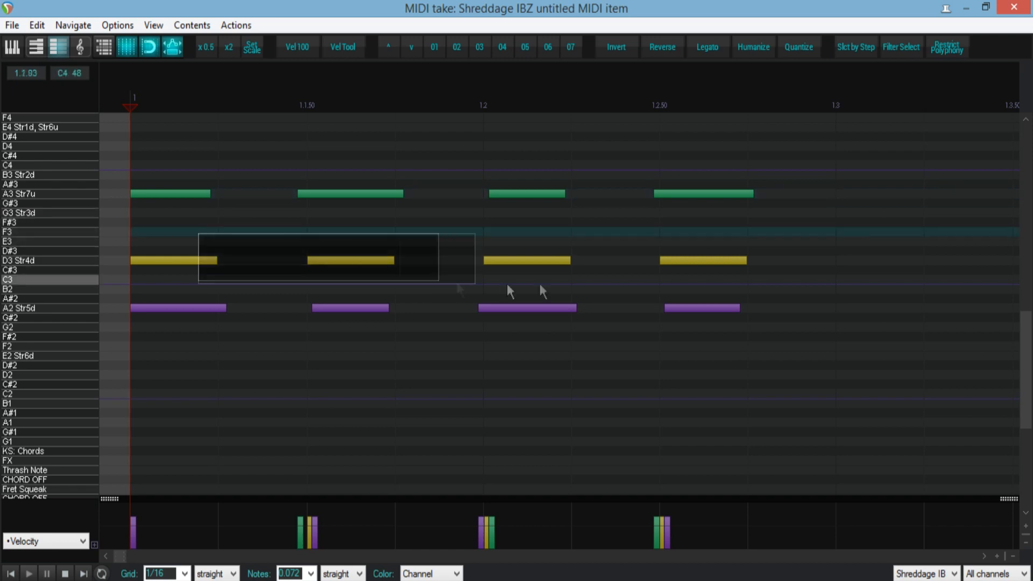
drag(200, 235, 730, 283)
click(707, 52)
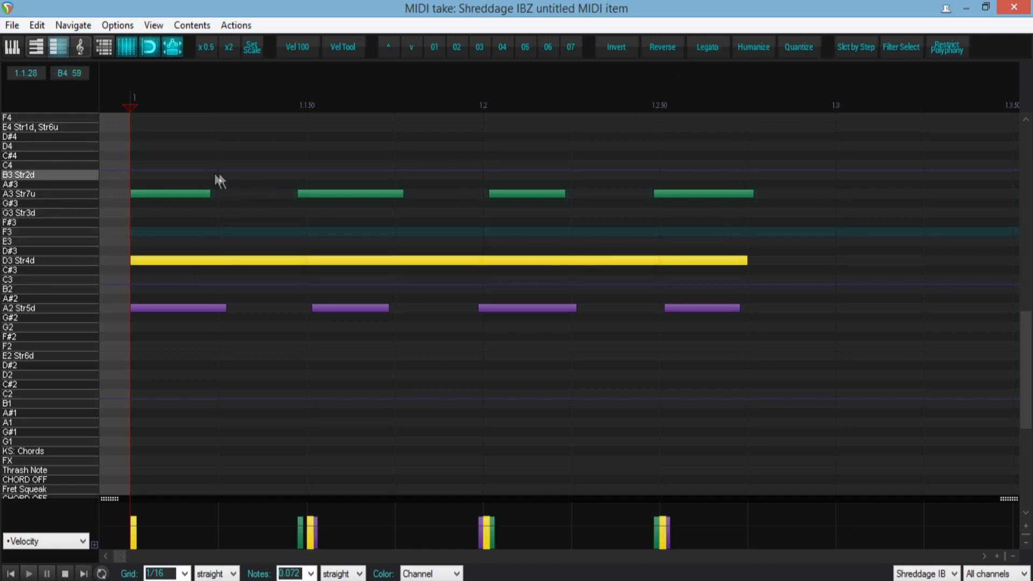
- Make the green A3 and purple A2 note rows legato as well
mouse_move(187, 173)
mouse_down()
mouse_move(659, 217)
mouse_move(703, 210)
mouse_up()
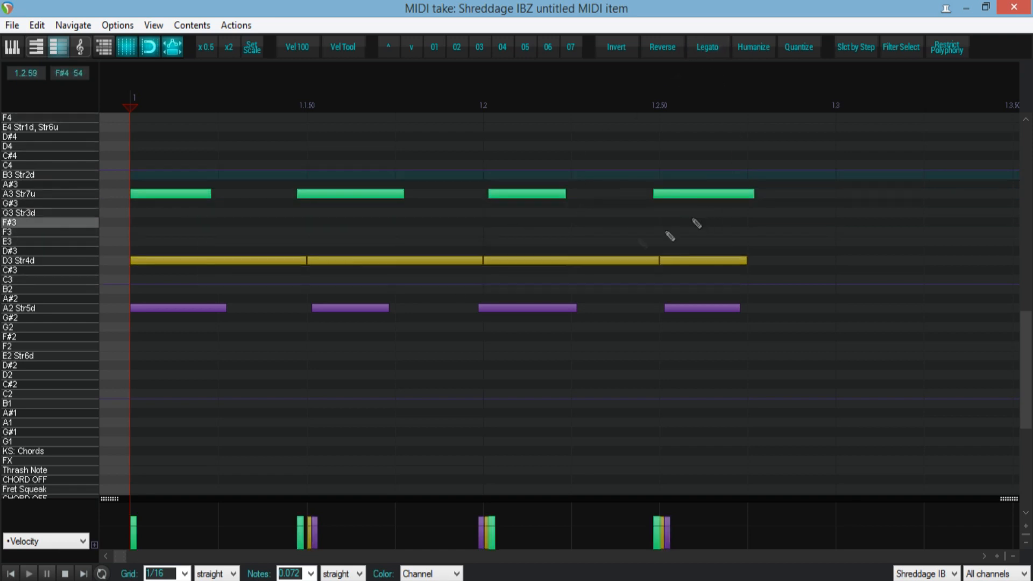
click(714, 45)
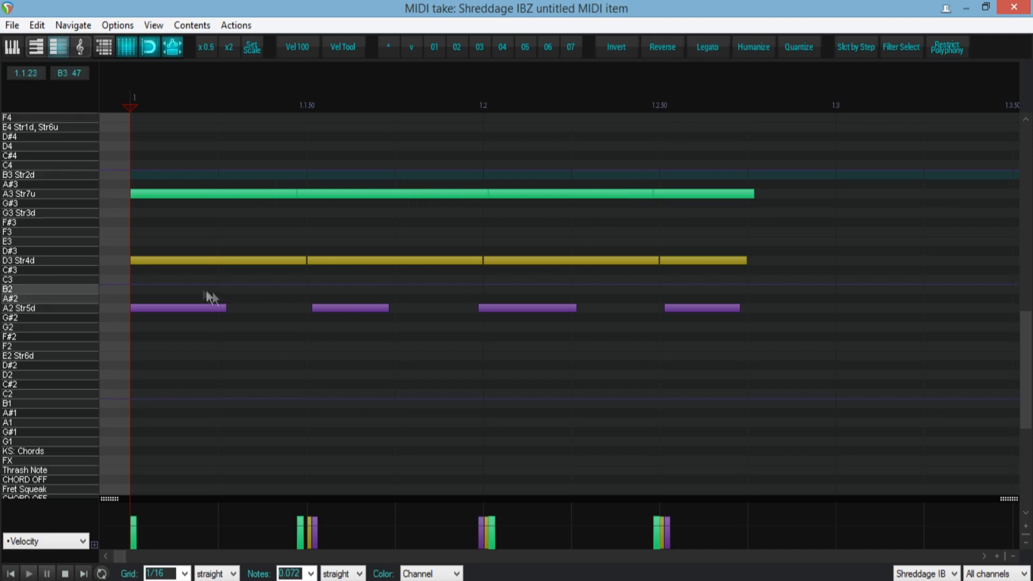
drag(202, 292, 730, 359)
click(707, 47)
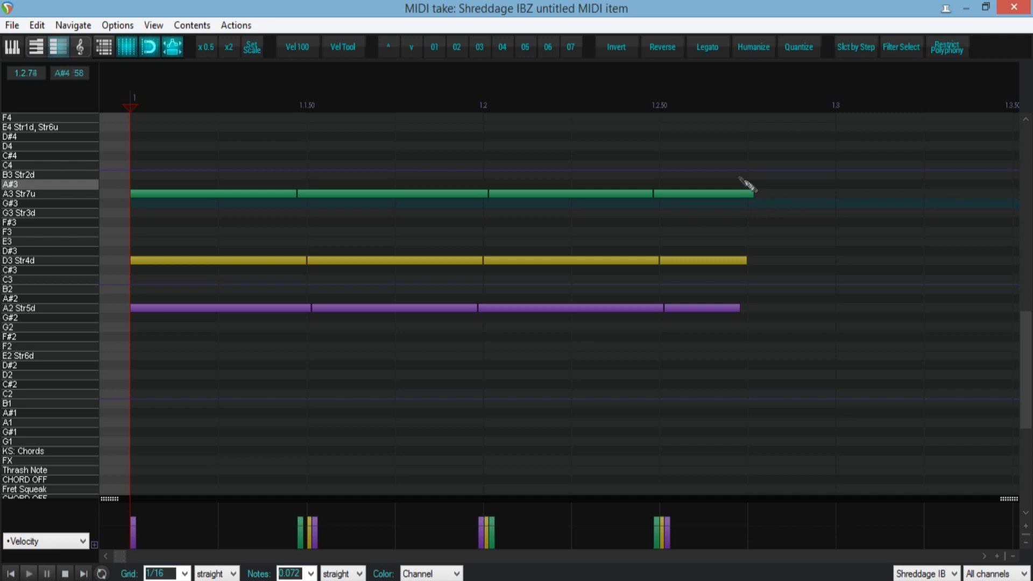
- Extend the final chord's notes to about bar 1.3 and play back the legato chords
drag(722, 171, 753, 347)
drag(738, 307, 818, 307)
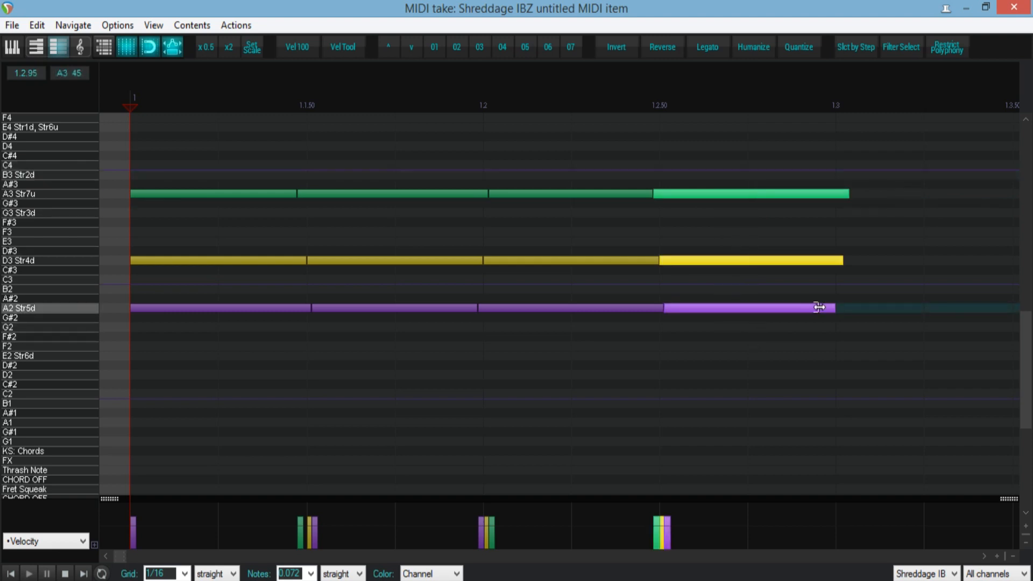
drag(844, 259, 835, 259)
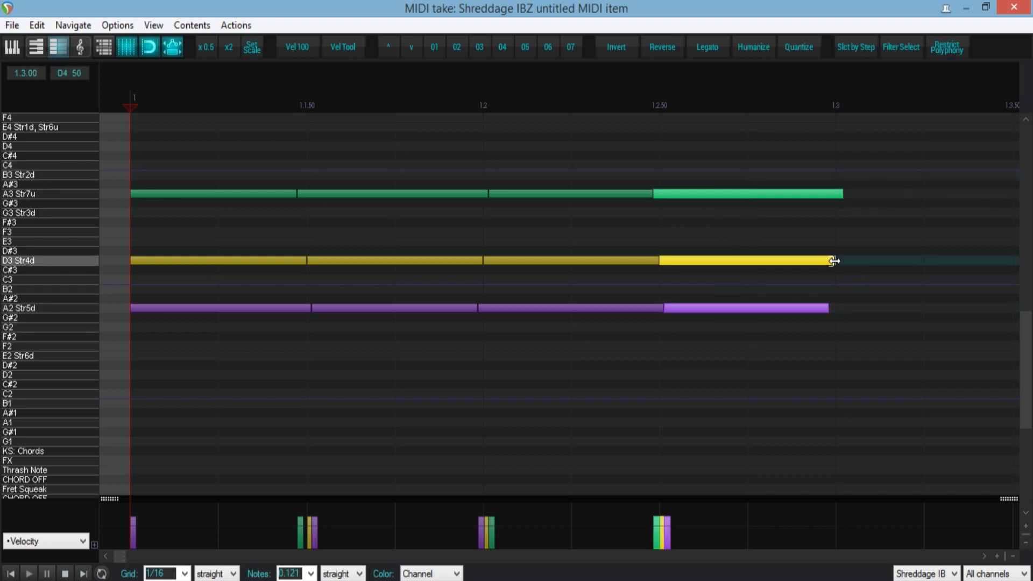
click(862, 296)
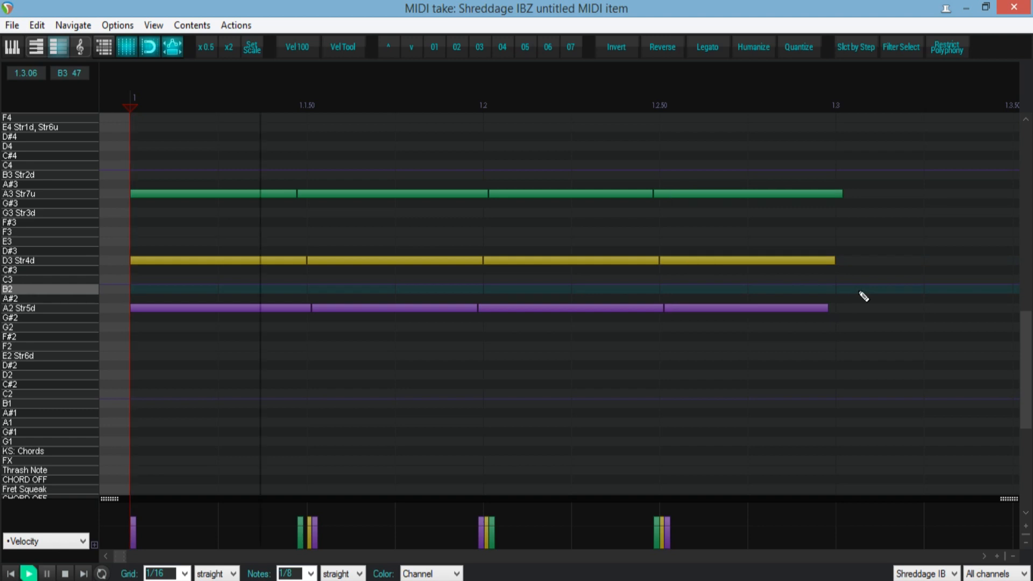
key(space)
key(space)
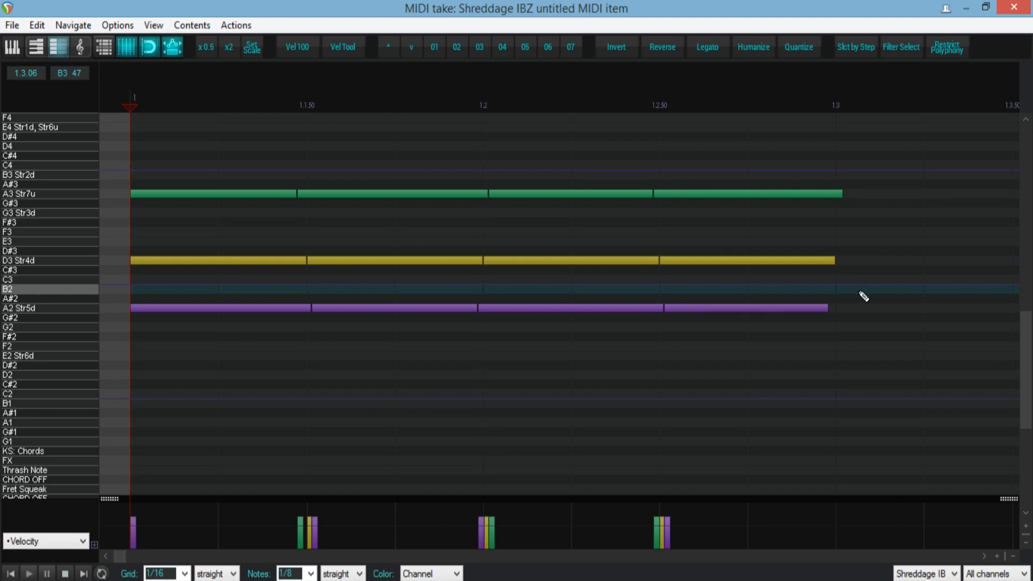
- Undo the legato, reapply it to all chord notes at once, then undo again to leave short notes
key(ctrl+z)
drag(164, 149, 623, 350)
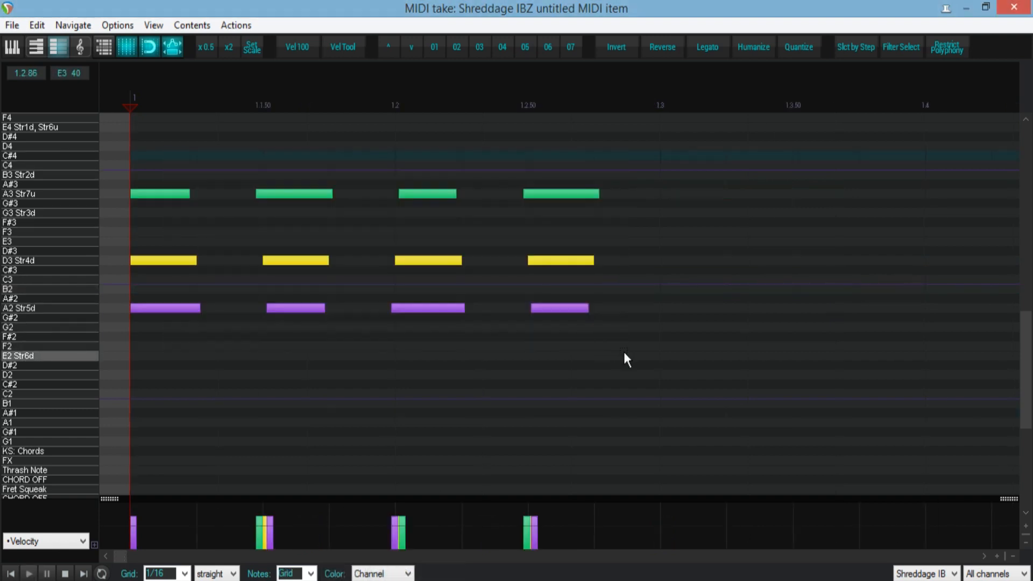
click(704, 46)
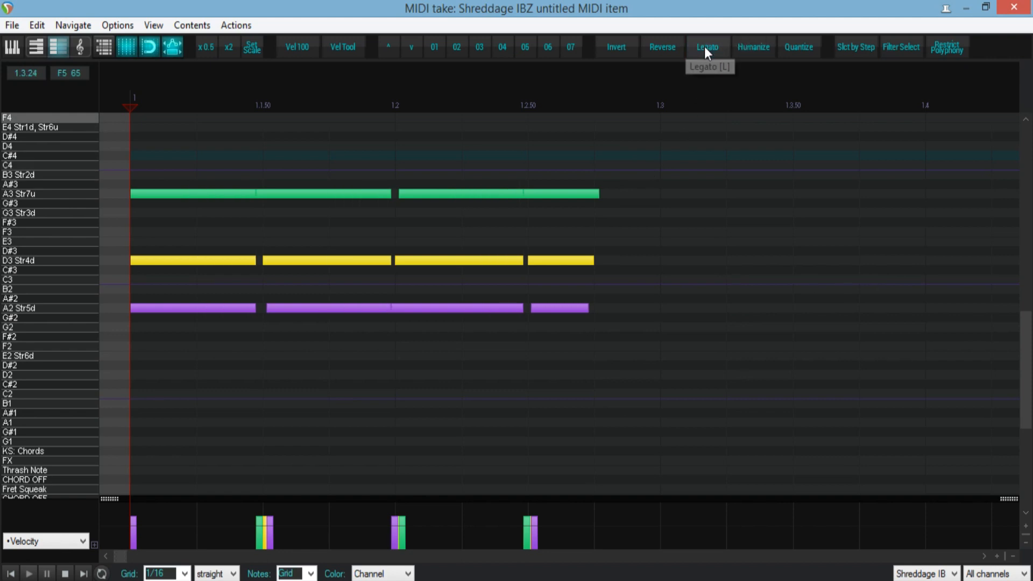
key(ctrl+z)
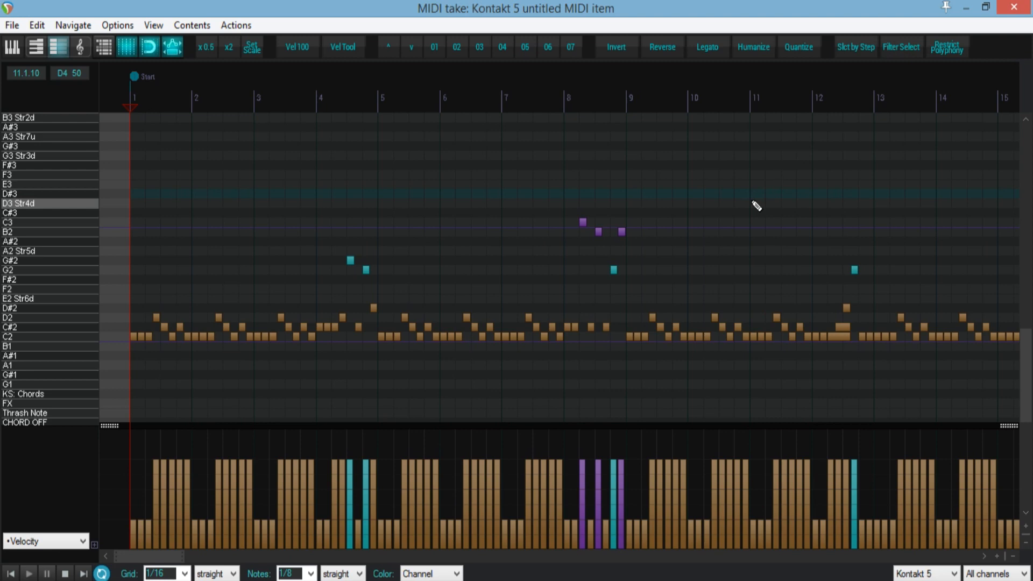
- Filter-select Note events with velocity 0–59 and apply the selection
click(901, 53)
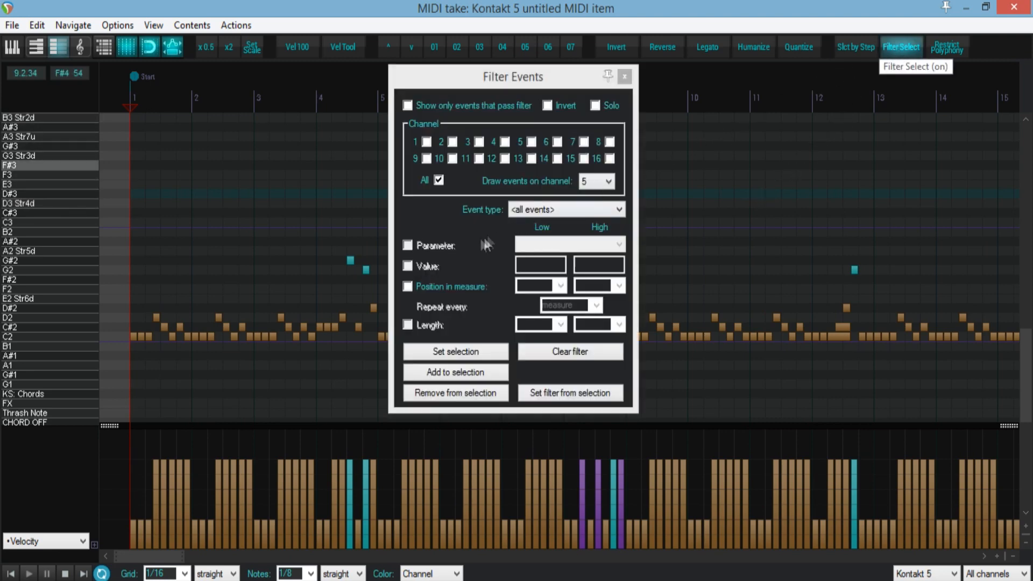
click(566, 209)
click(534, 223)
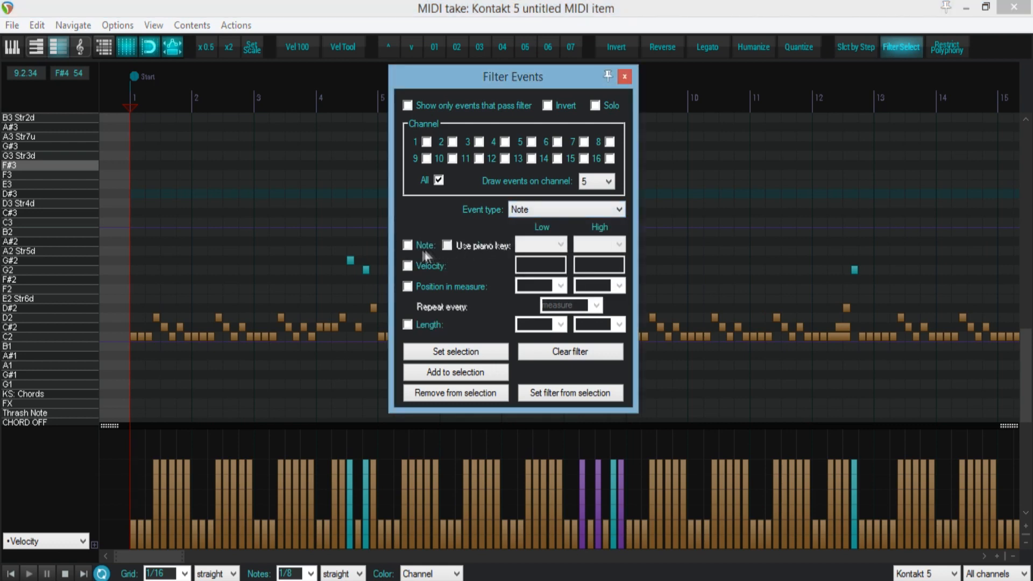
click(408, 246)
click(408, 266)
click(529, 265)
click(603, 261)
text(59)
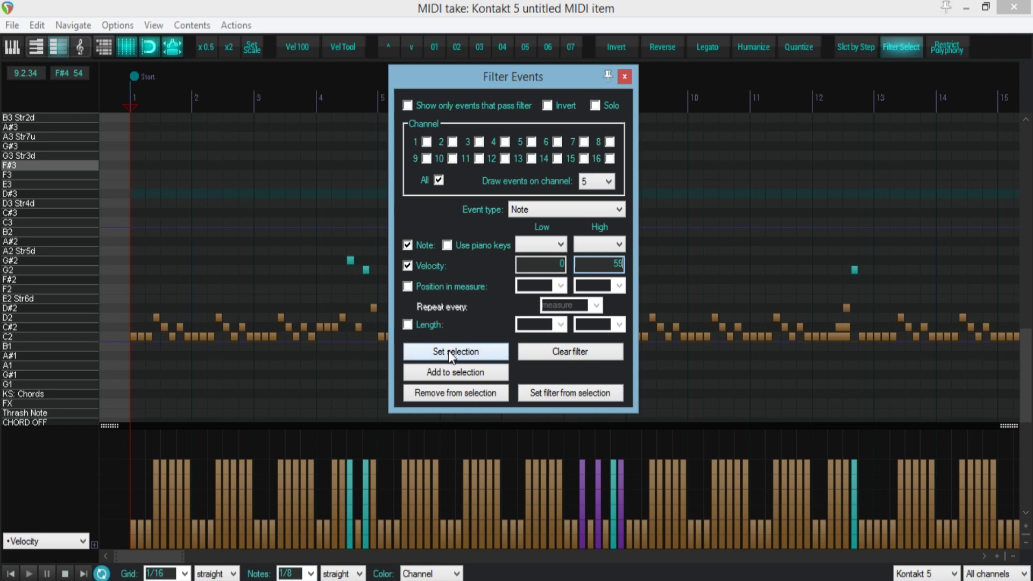
click(448, 351)
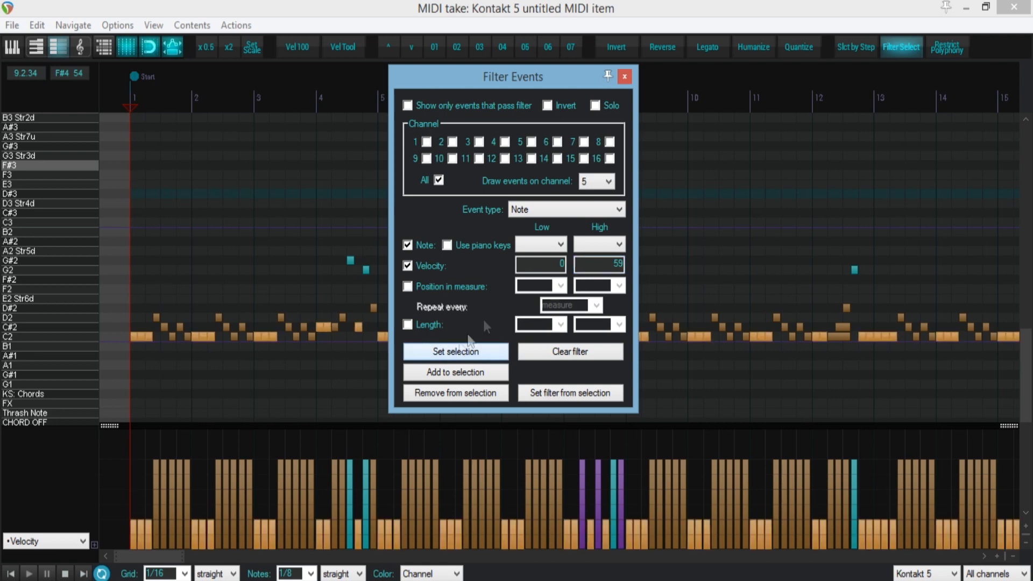
click(625, 76)
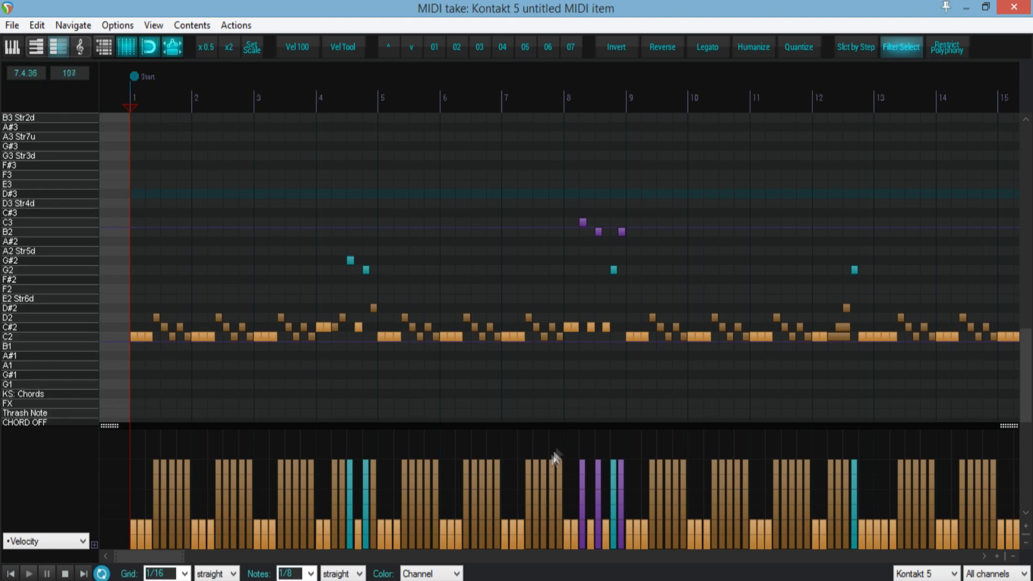
- Play back with velocity numbers shown and raise the selected quiet notes' velocities
key(space)
key(alt+v)
mouse_move(520, 525)
mouse_down()
mouse_move(522, 485)
mouse_move(520, 529)
mouse_up()
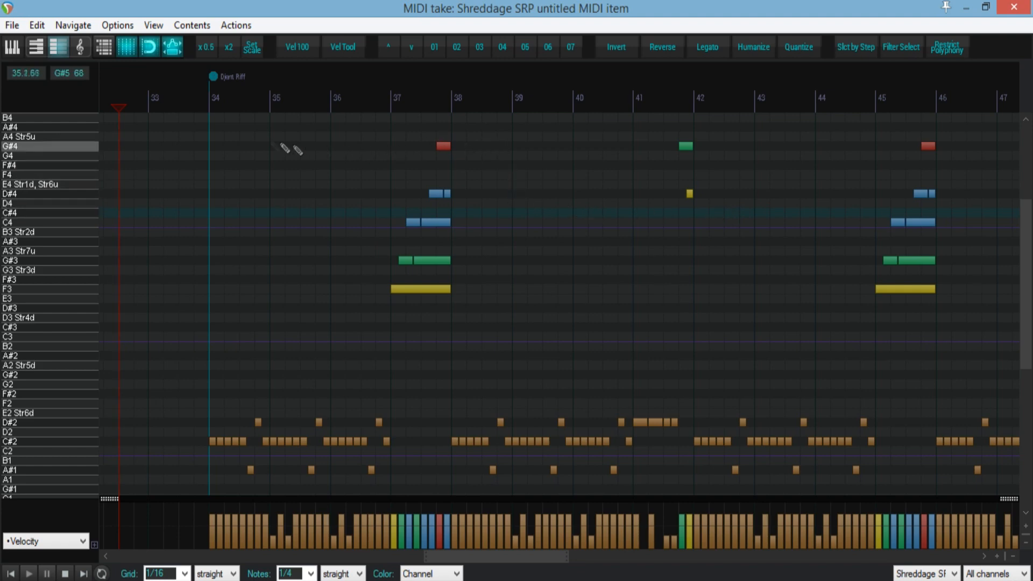
key(space)
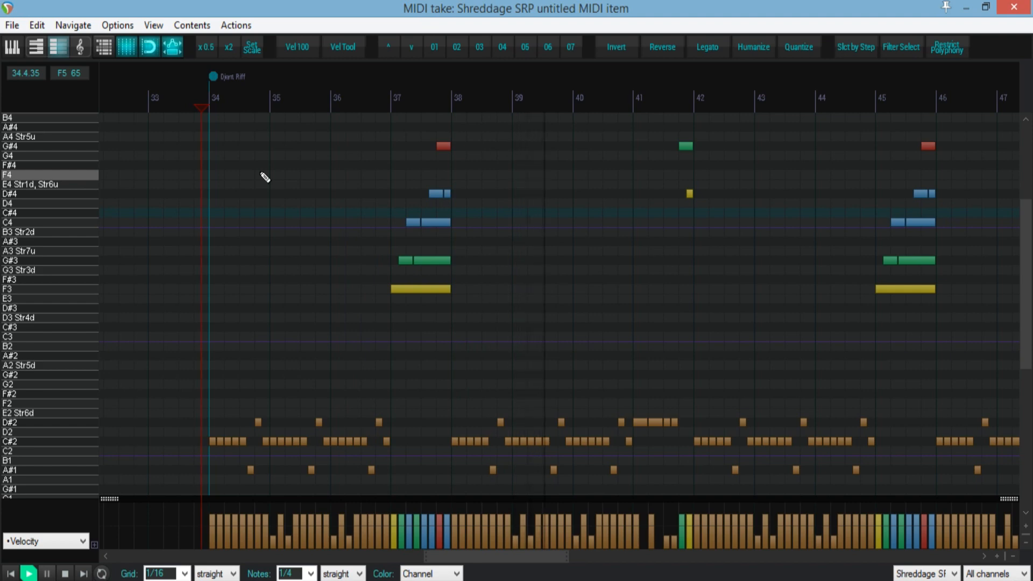
drag(374, 133, 508, 311)
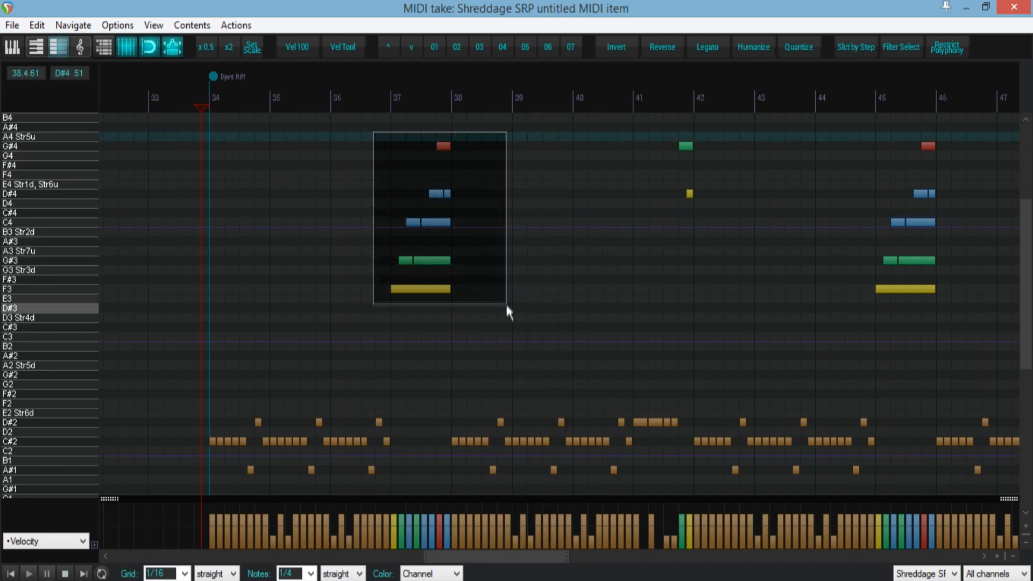
click(948, 48)
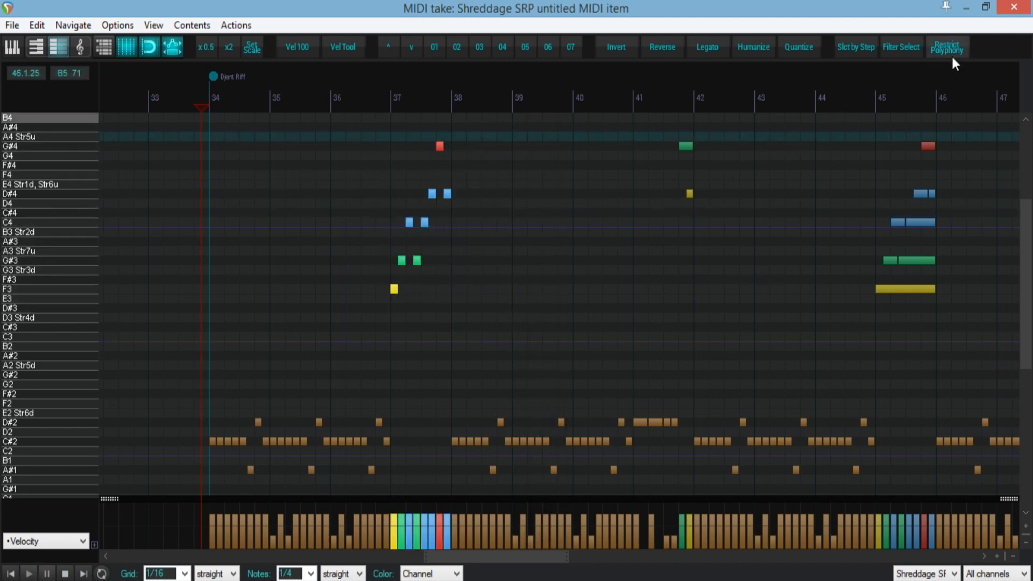
key(space)
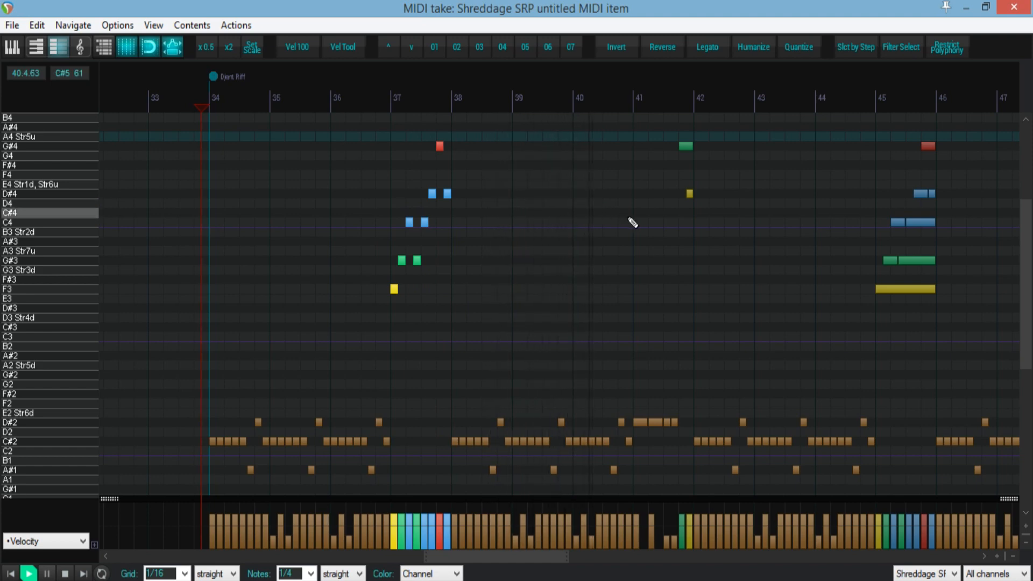
key(l)
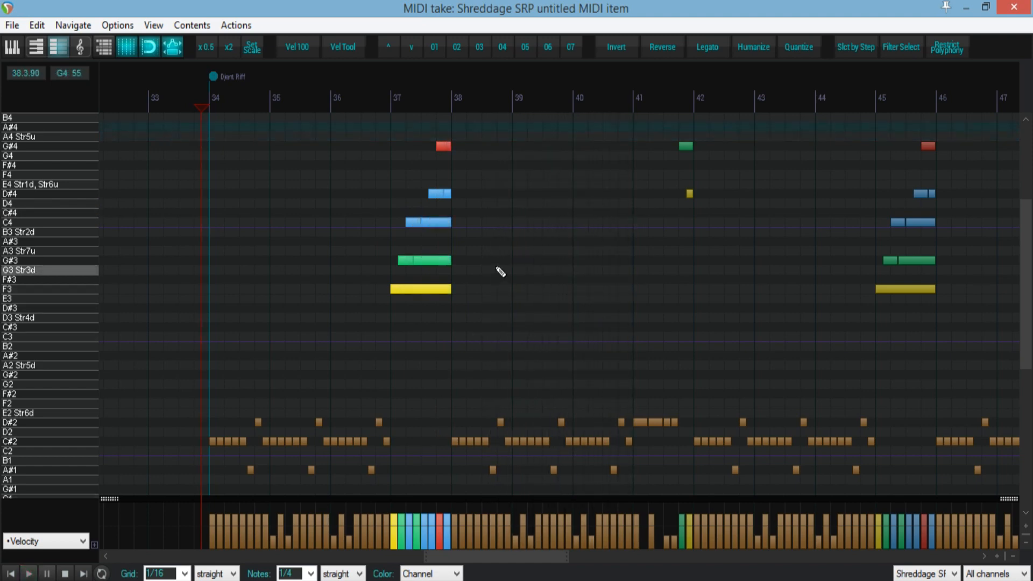
click(947, 47)
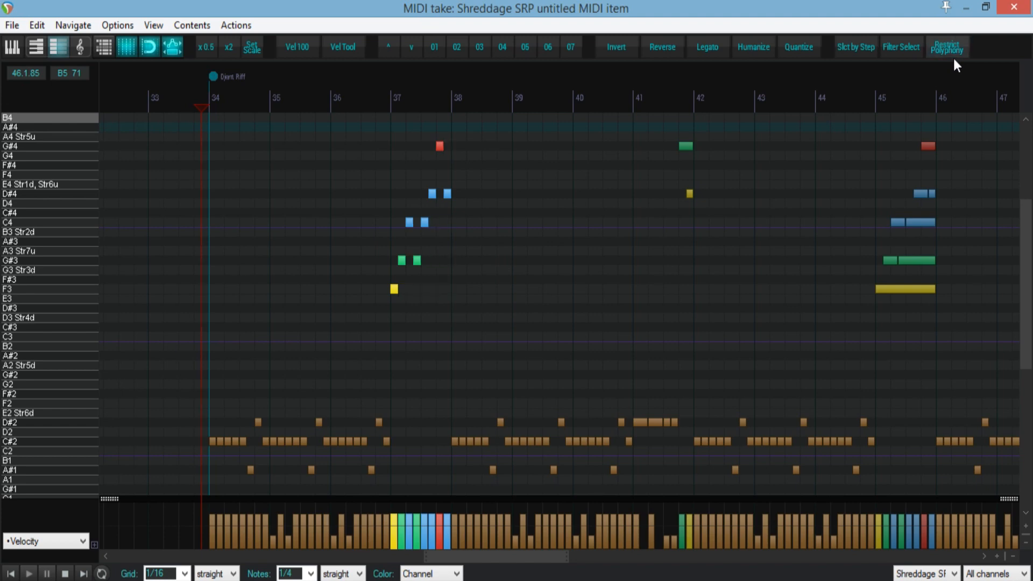
key(ctrl+z)
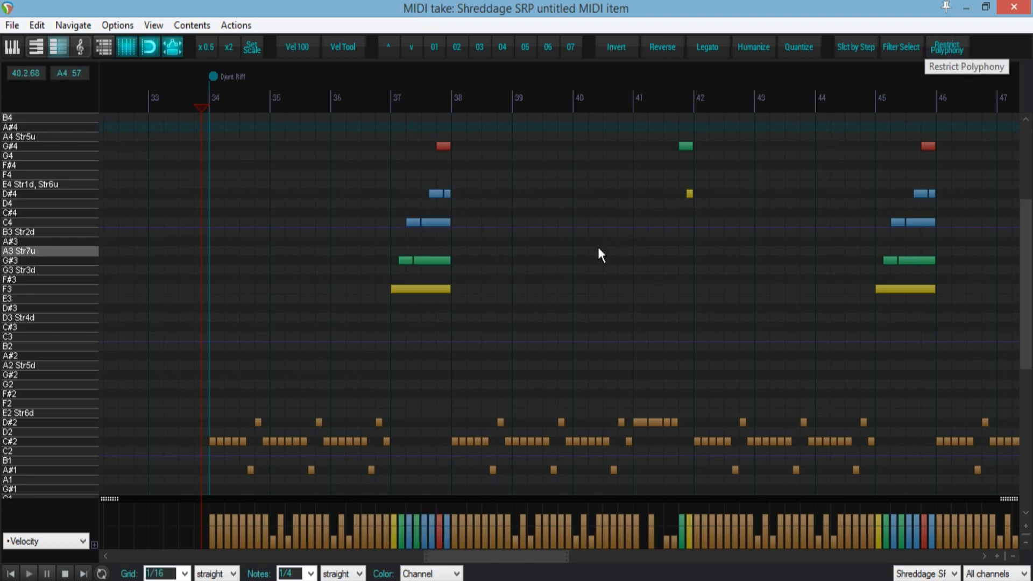